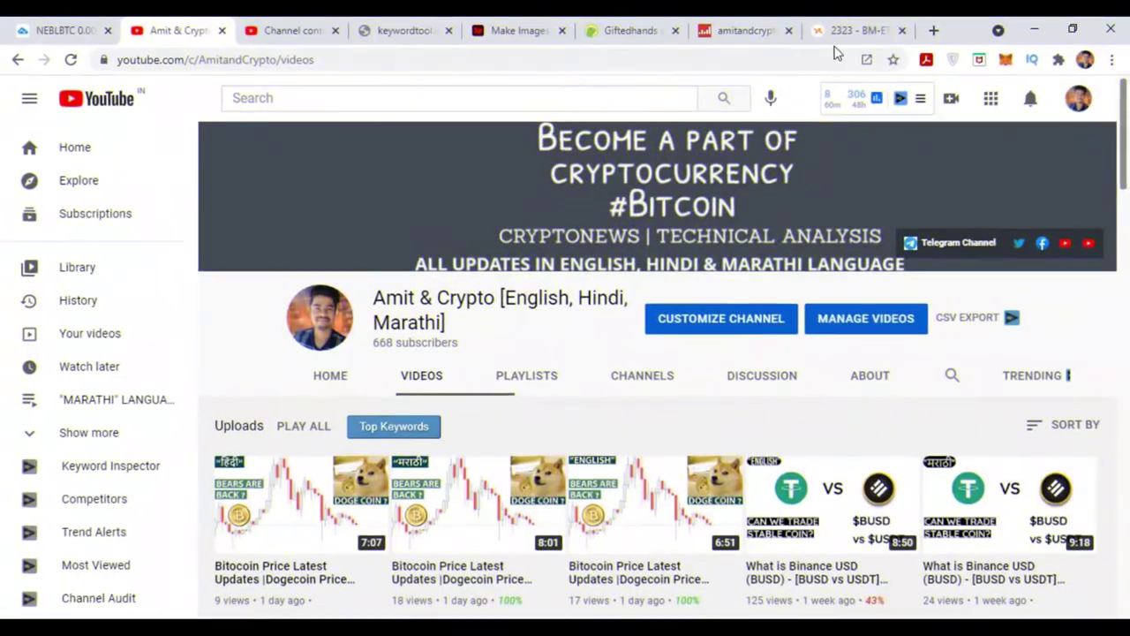
- Hide other instruments from the positions list and open the Buy/Long order form at Stop Market
click(843, 30)
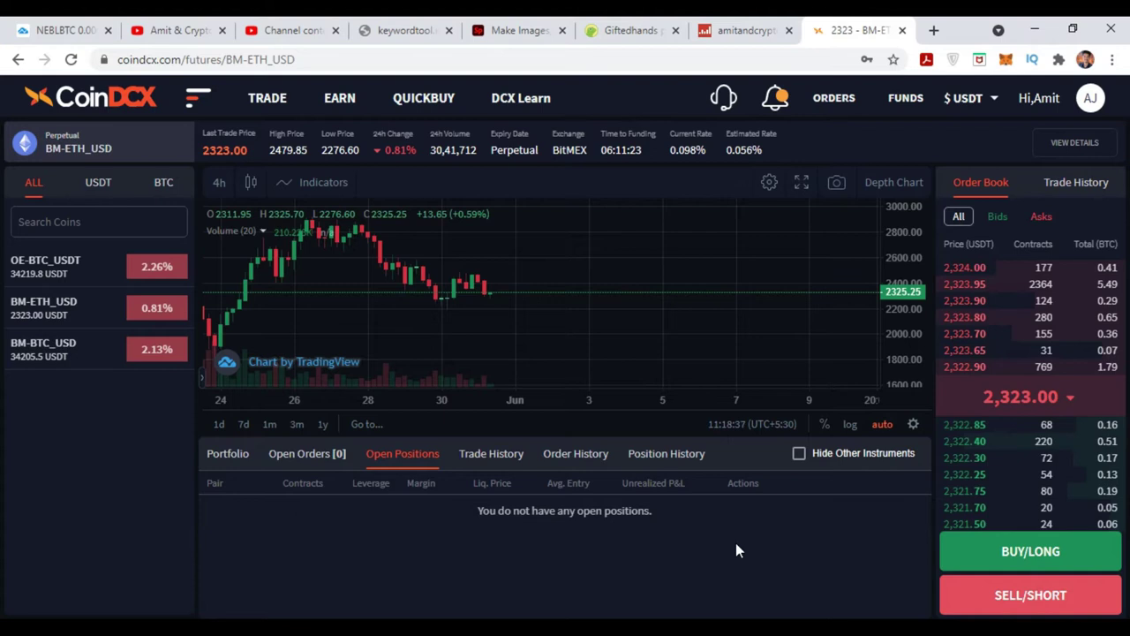
mouse_move(279, 97)
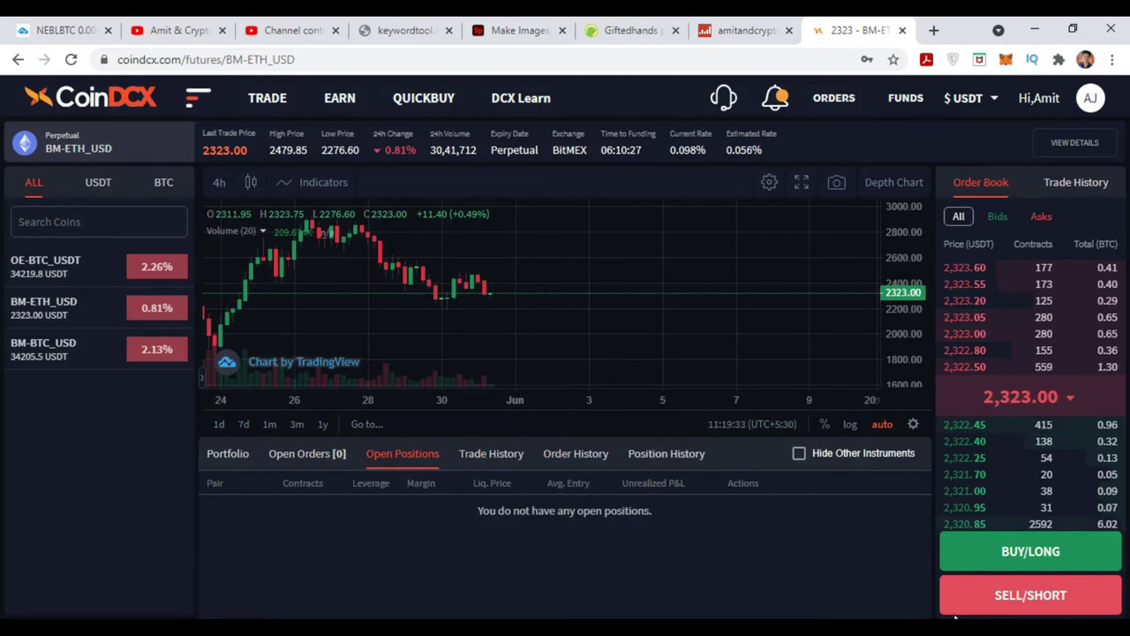
click(798, 454)
click(798, 454)
click(798, 454)
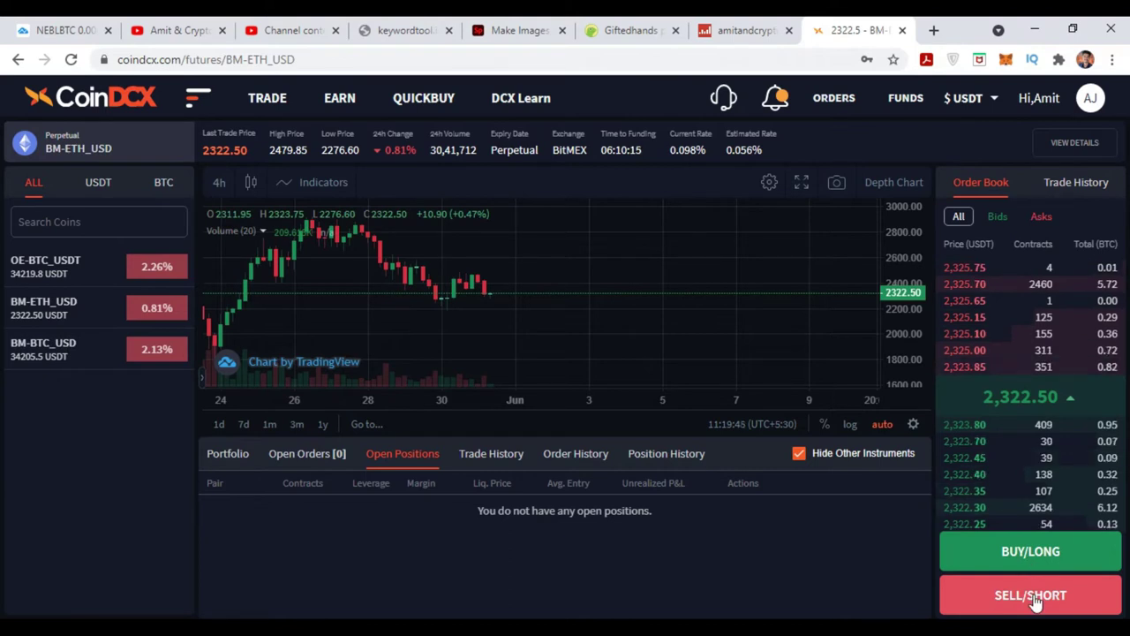
click(1055, 565)
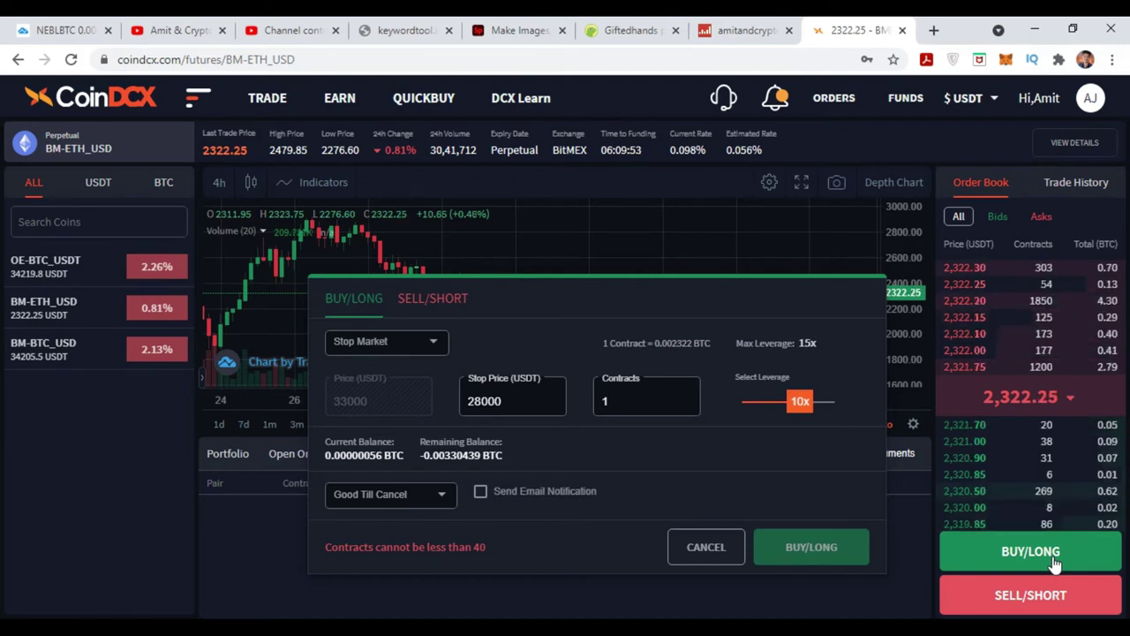
- Cycle the Buy/Long order type through Stop Limit and Stop Market, ending on Limit at 33000 USDT
click(412, 341)
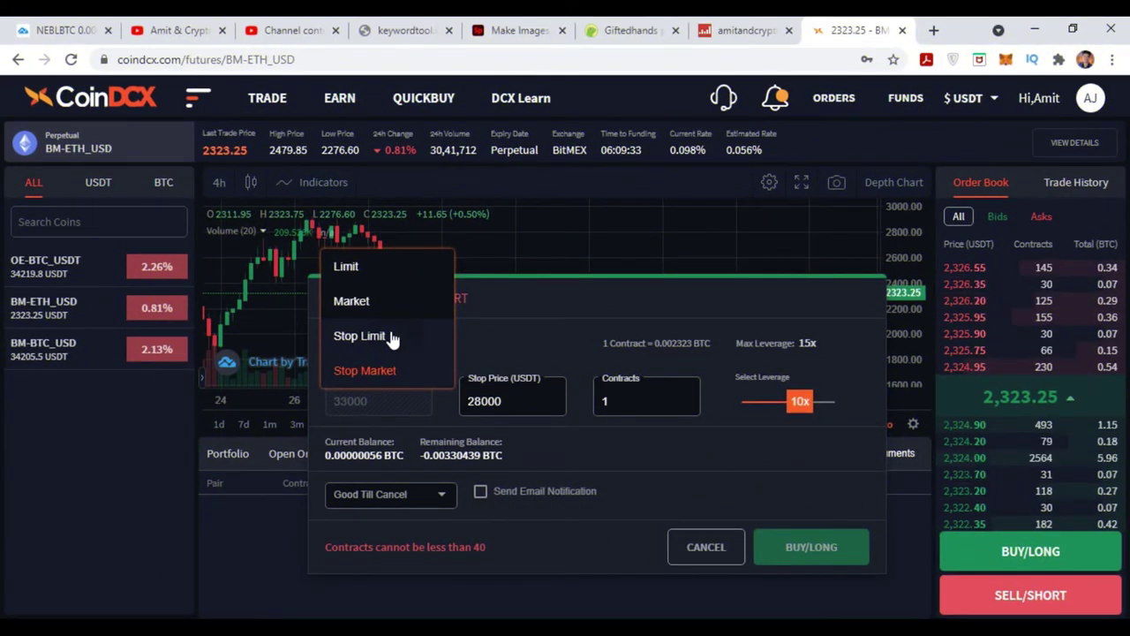
click(391, 337)
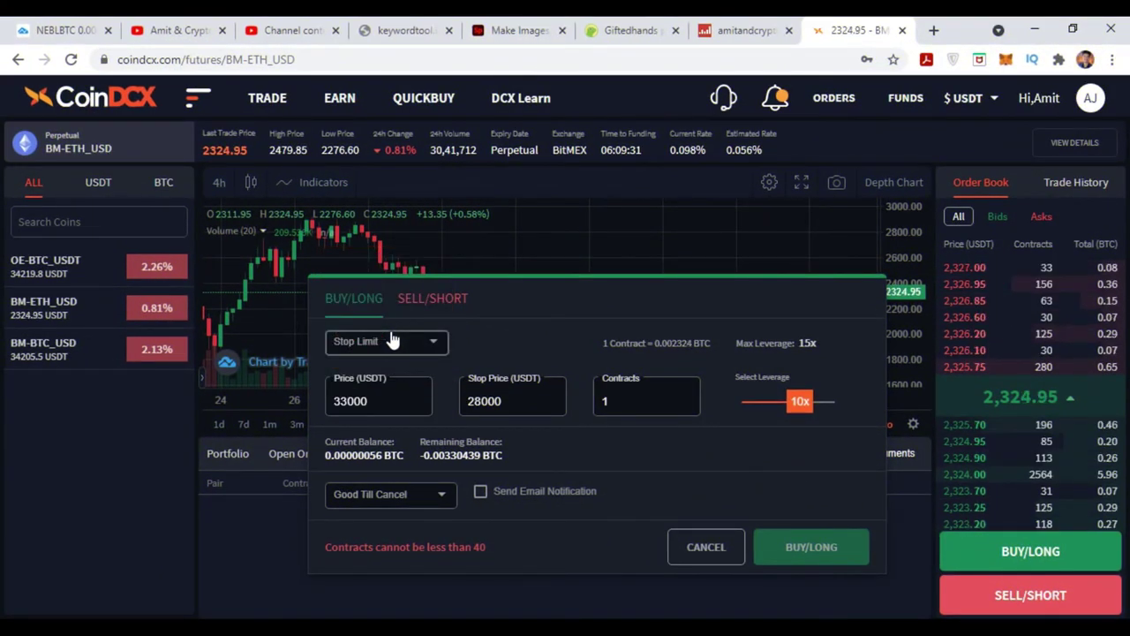
click(405, 350)
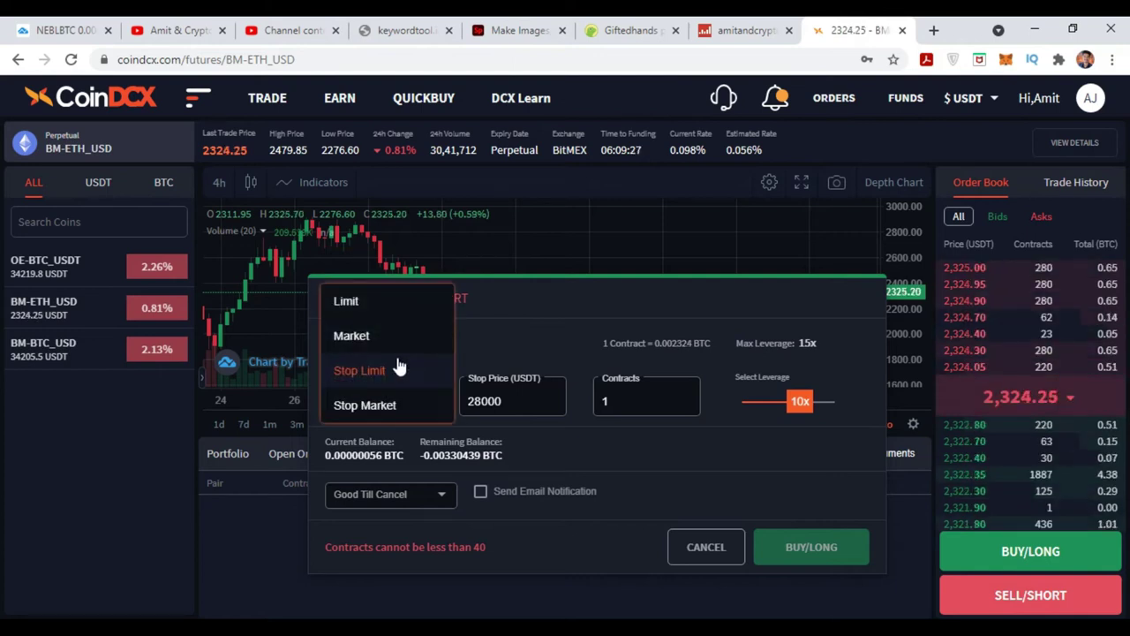
click(375, 405)
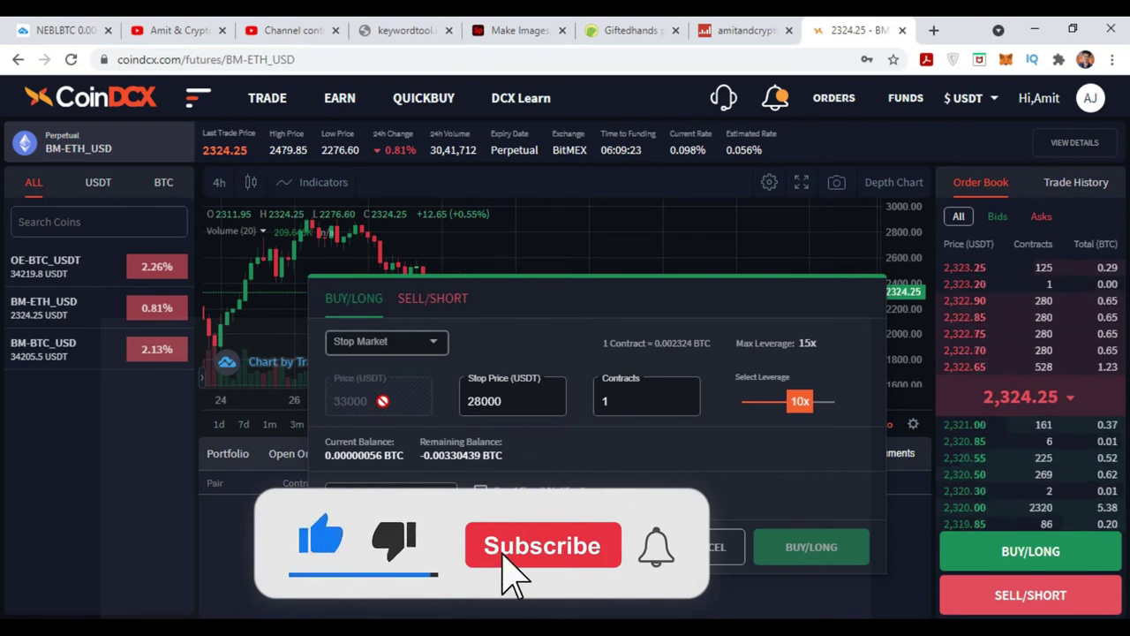
click(429, 348)
click(358, 265)
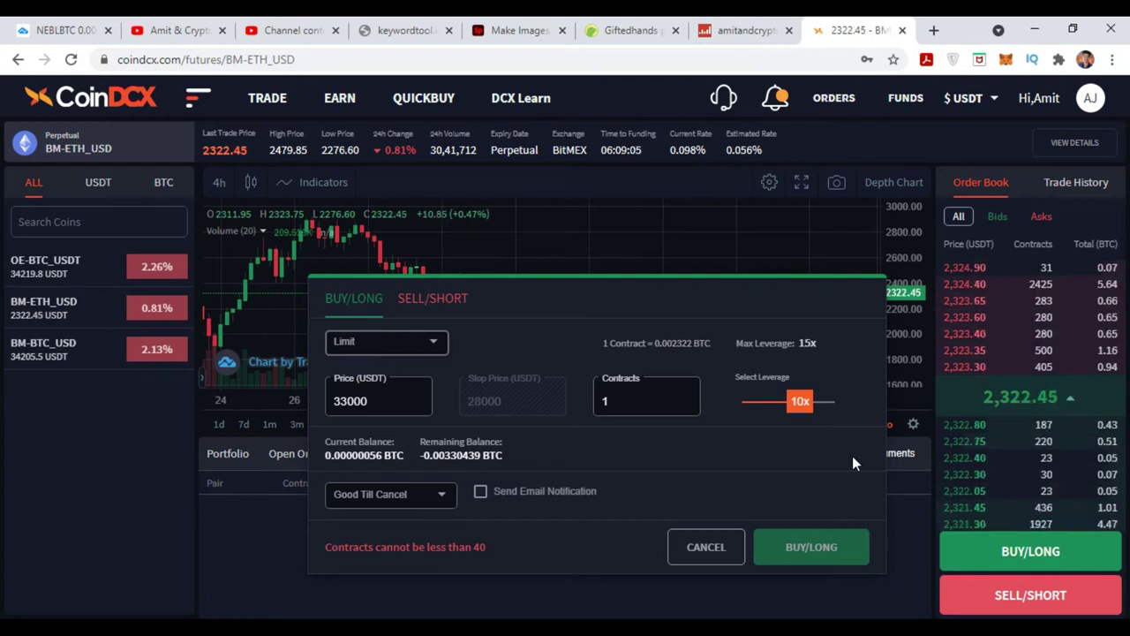
- Switch the Buy/Long order type to Market
click(372, 341)
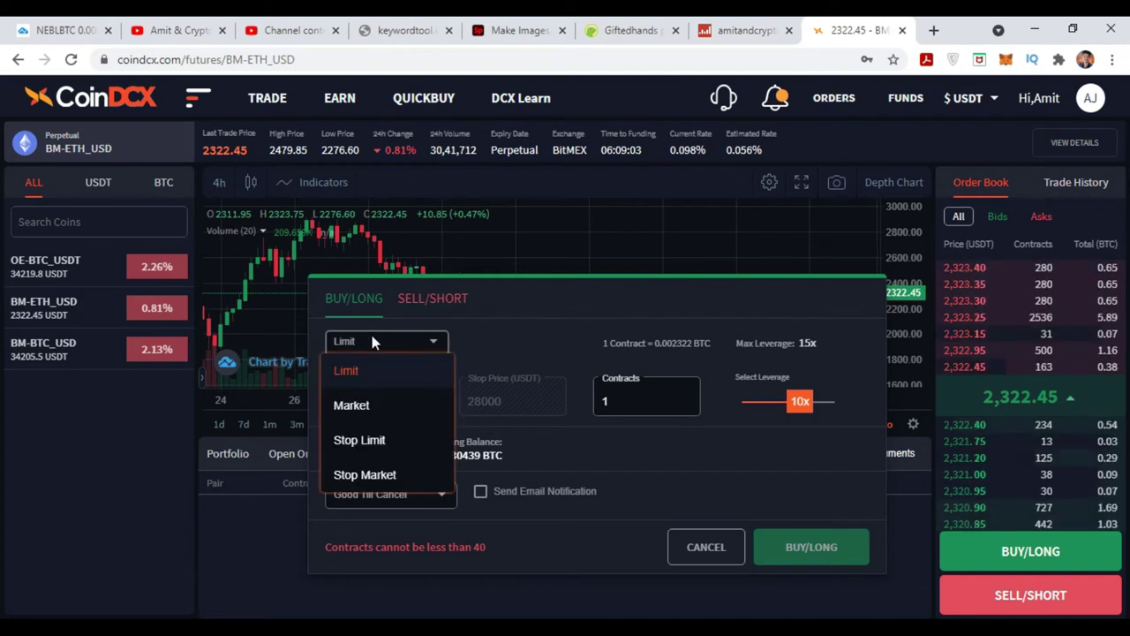
click(415, 371)
click(435, 351)
click(384, 405)
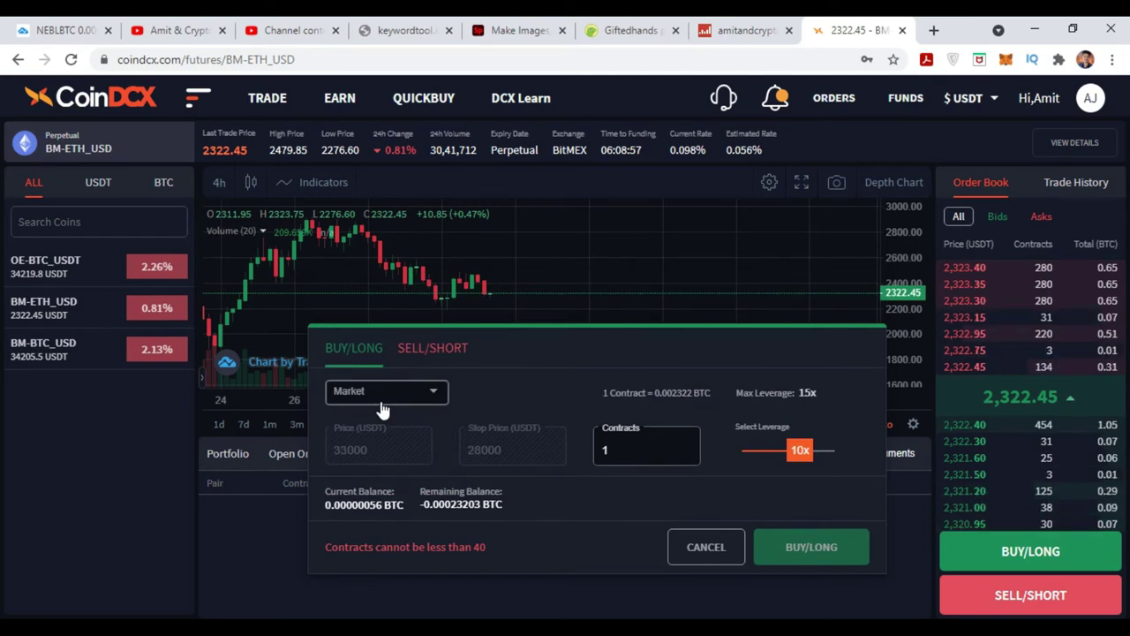
click(411, 399)
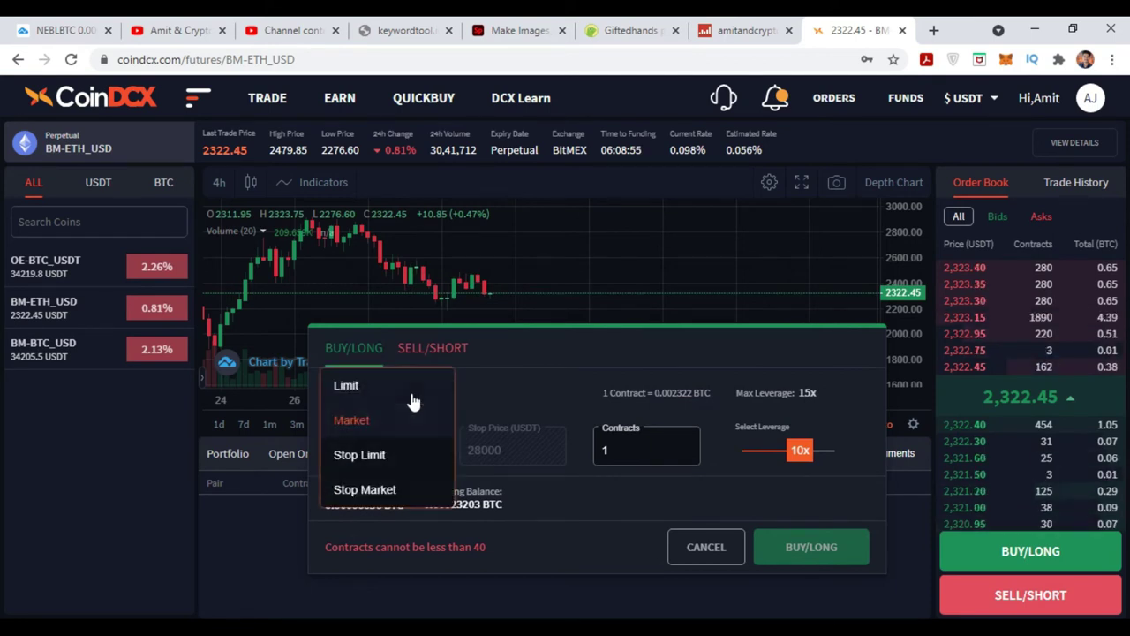
click(543, 383)
click(406, 404)
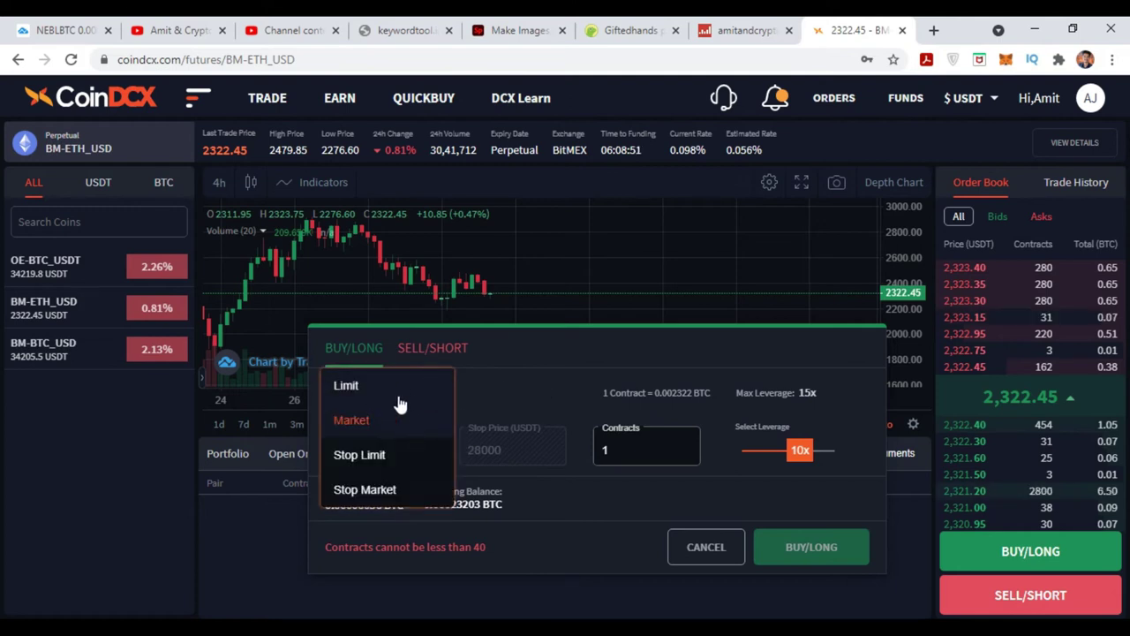
click(551, 383)
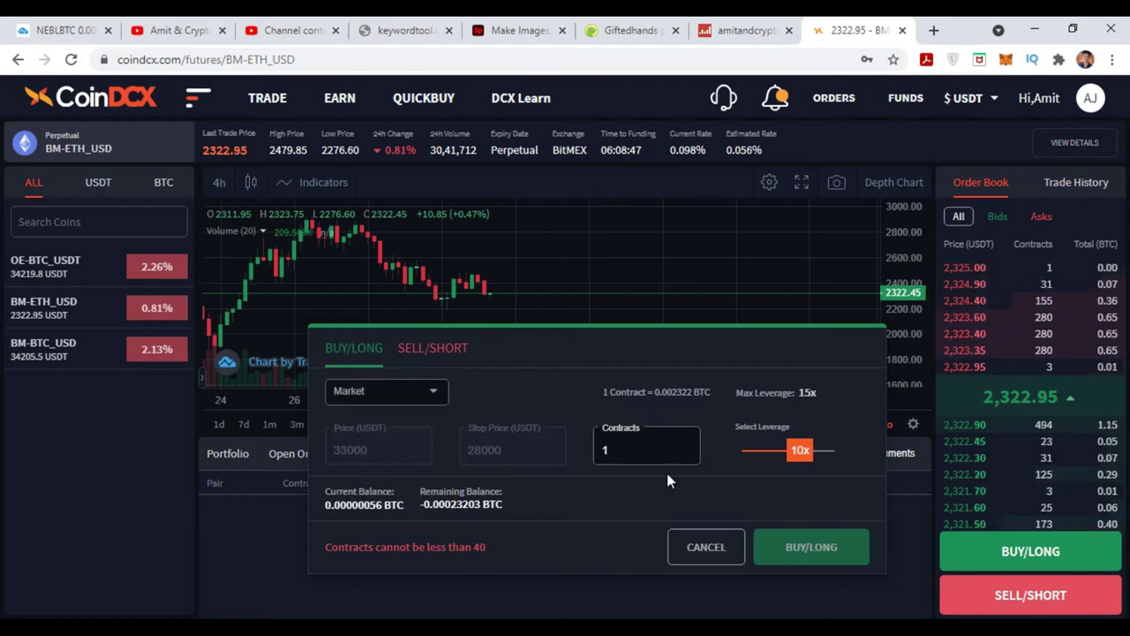
- Check the 1-contract quantity and its conversion line, then cancel the order unplaced
triple_click(682, 392)
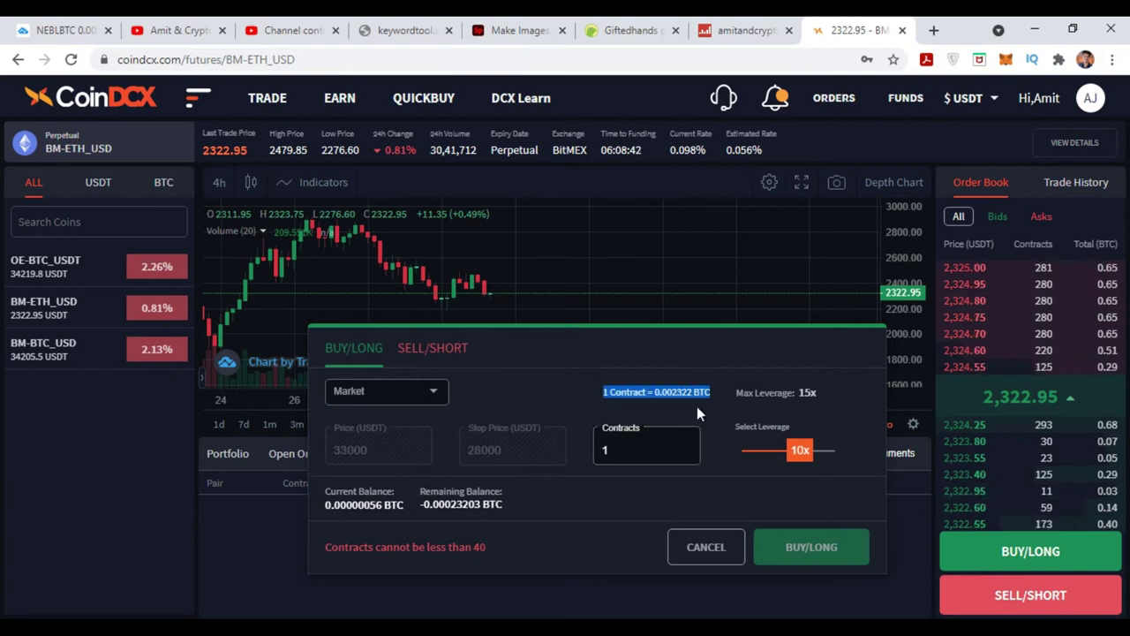
click(646, 453)
double_click(646, 453)
click(796, 450)
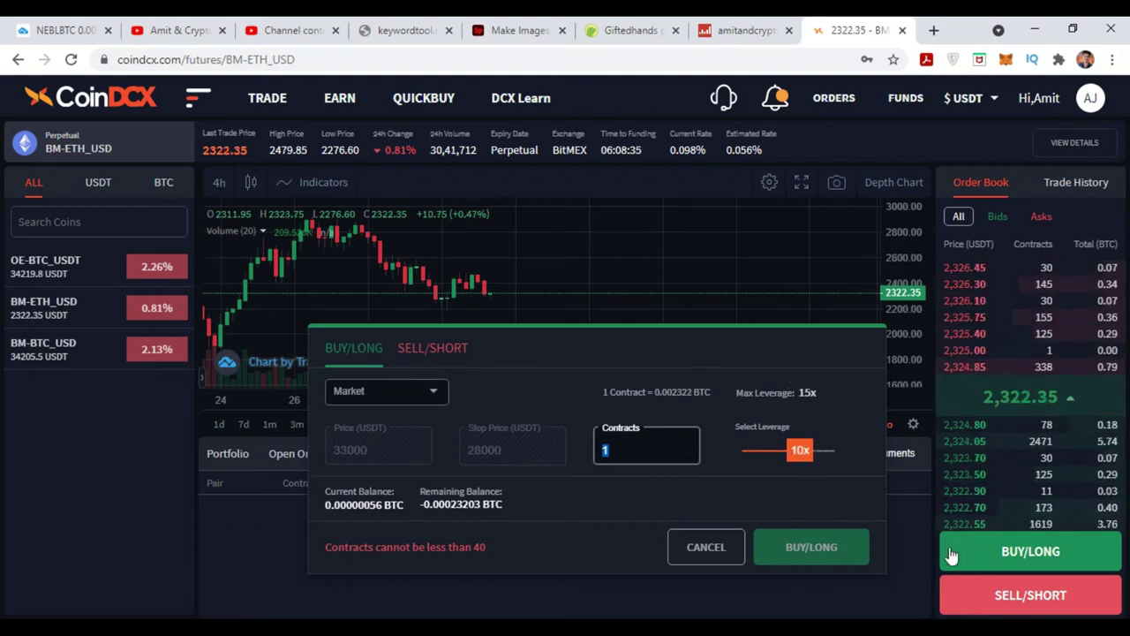
click(725, 554)
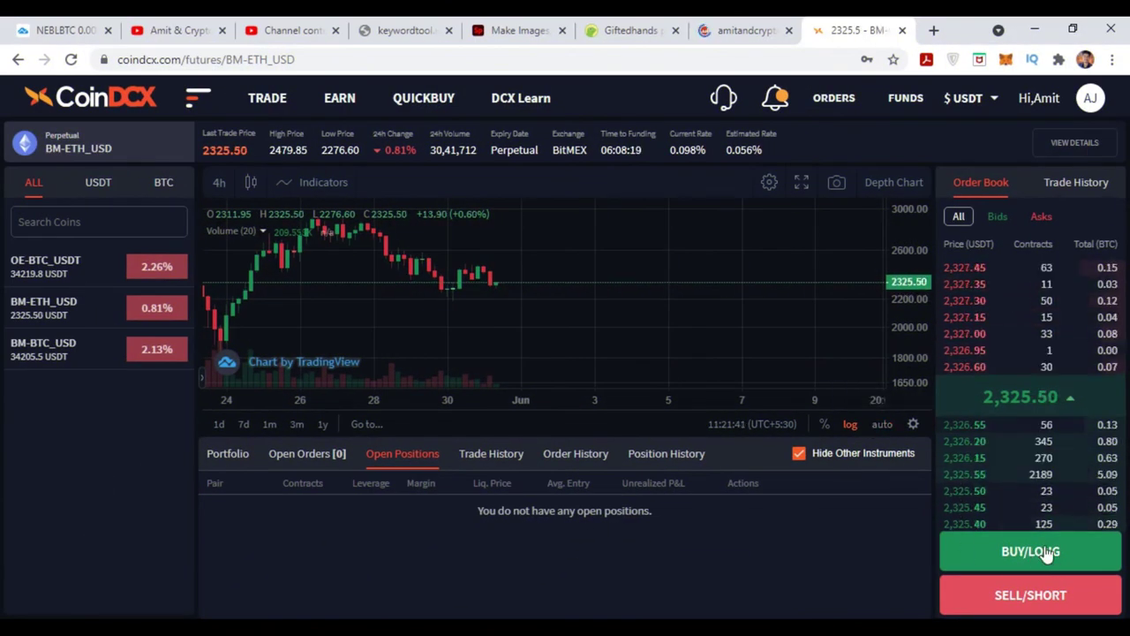
- Open the Sell/Short form as a Stop Market order with 28000 stop price and 1 contract
click(1033, 606)
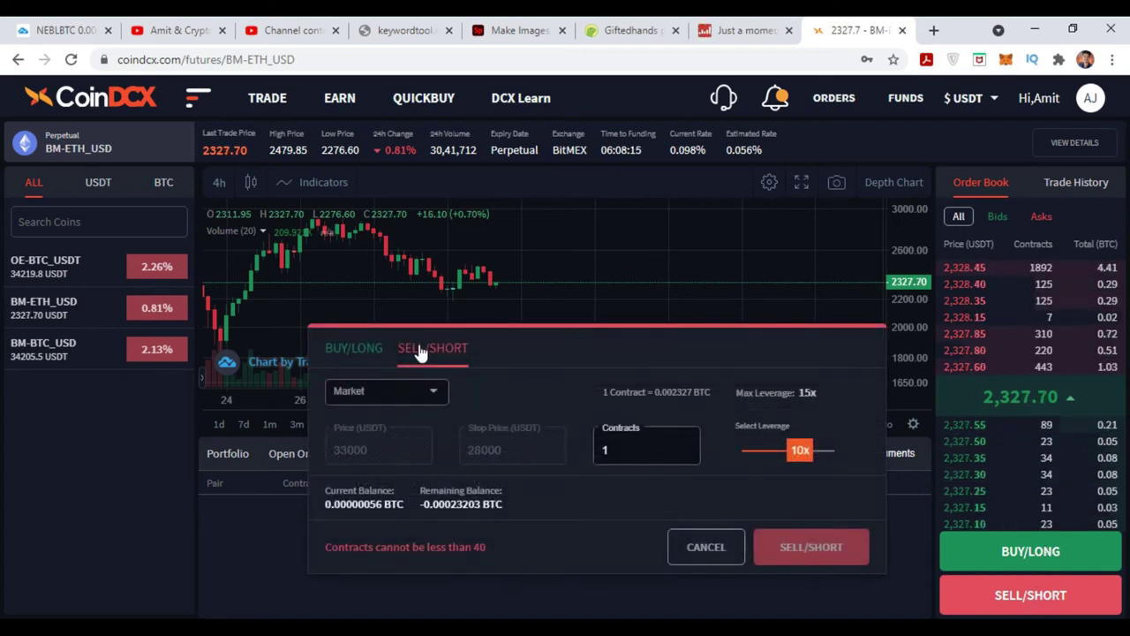
click(424, 392)
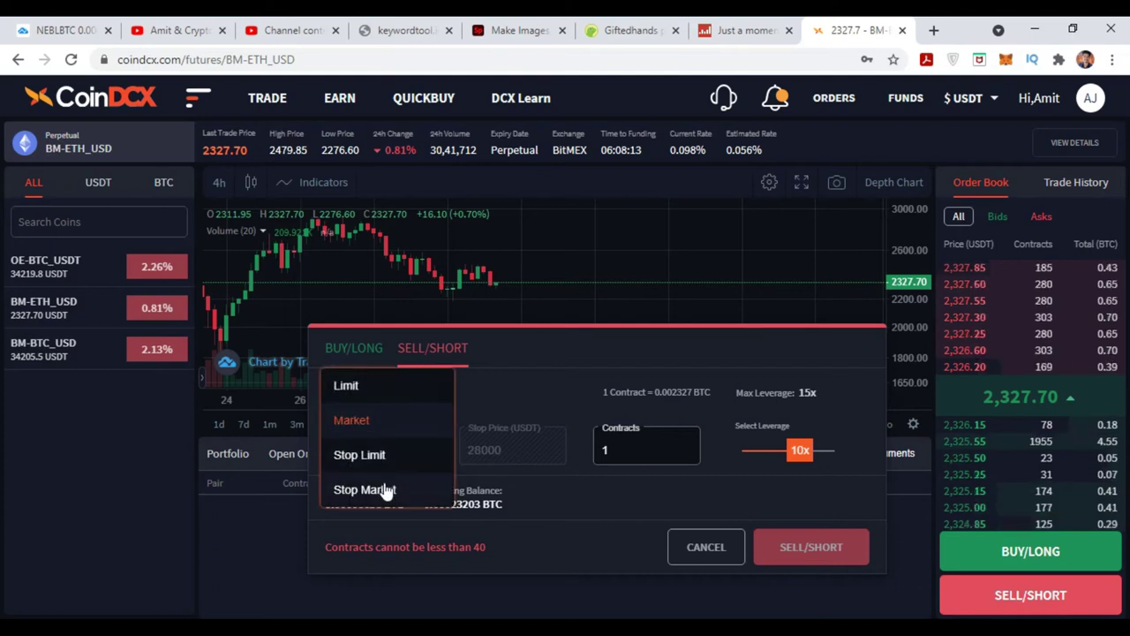
click(385, 490)
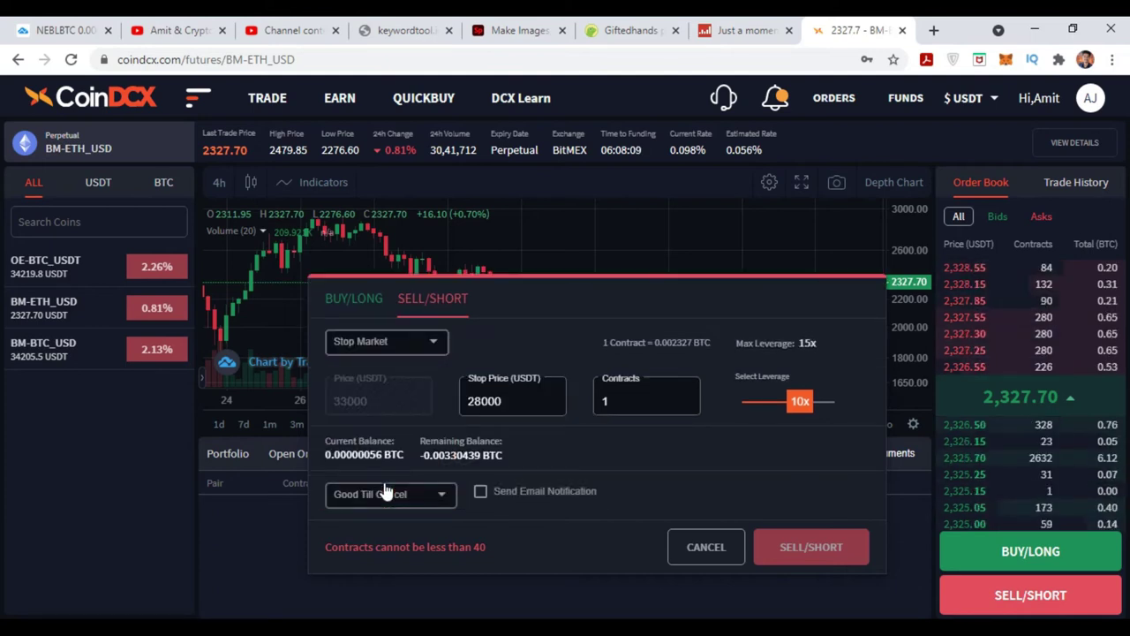
double_click(513, 409)
click(513, 409)
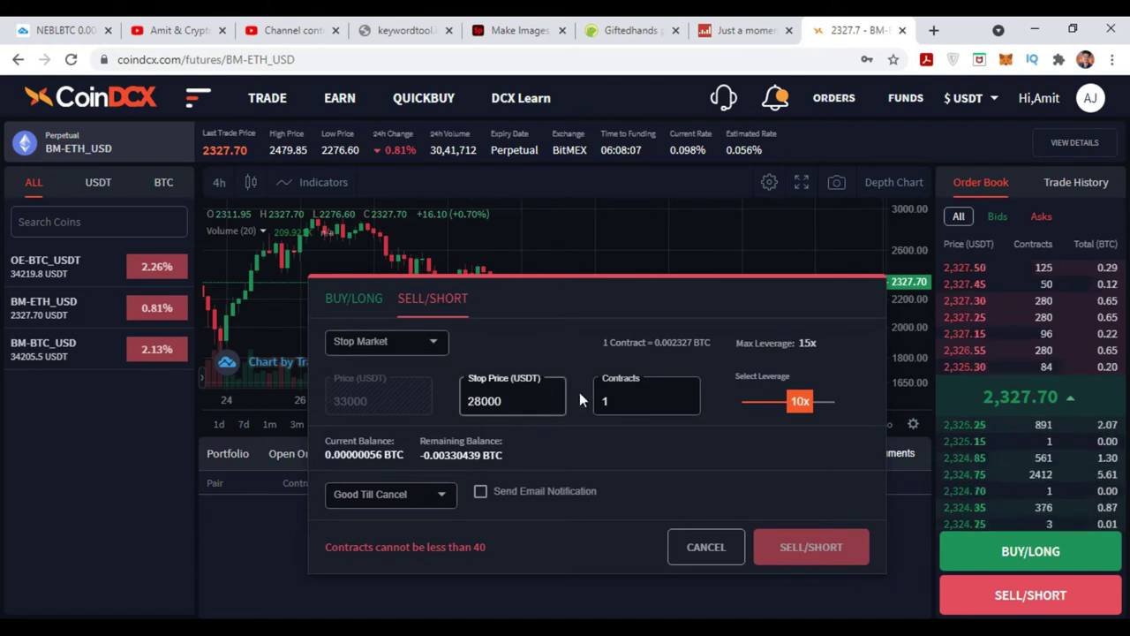
click(660, 404)
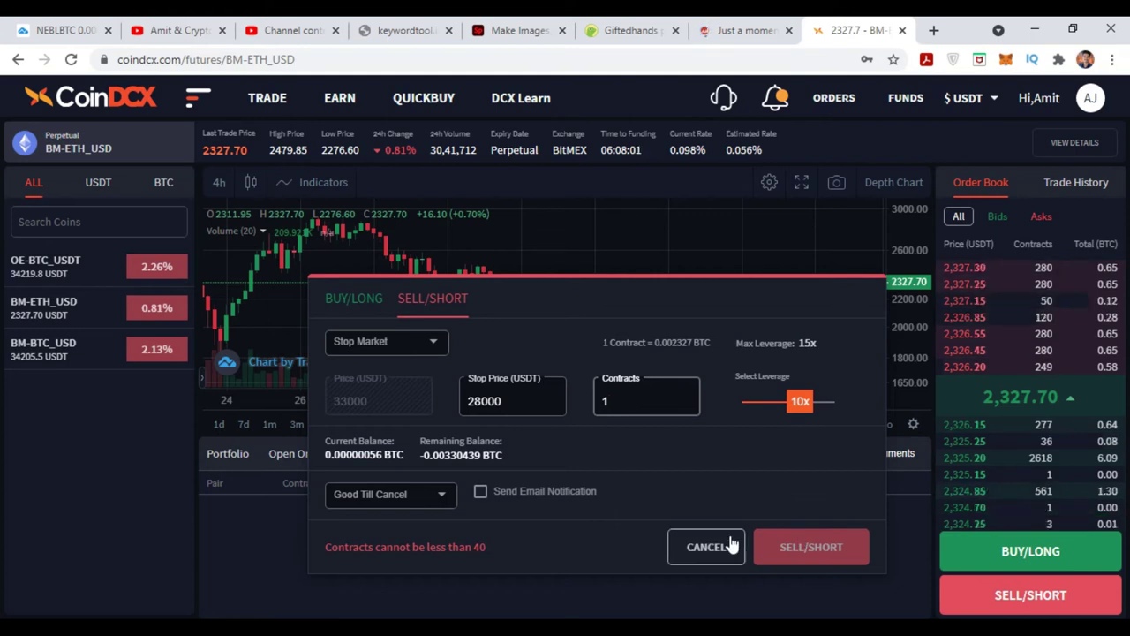
- Cancel the Sell/Short Stop Market draft without placing it
click(698, 546)
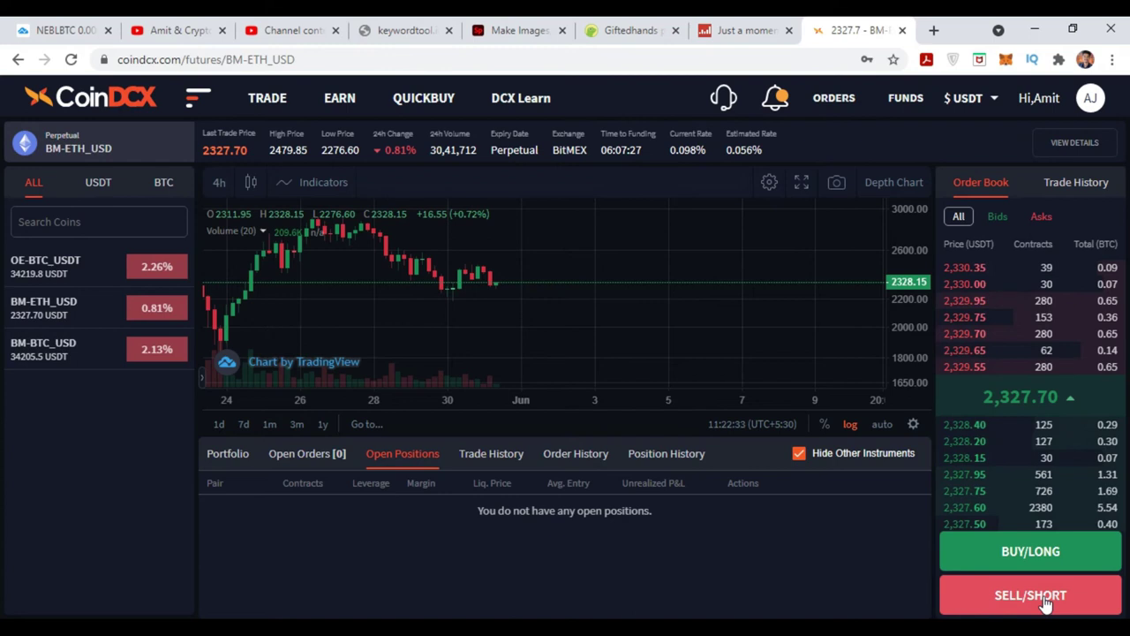
- Reopen the Sell/Short order form after dismissing a stray system tray popup
click(1046, 599)
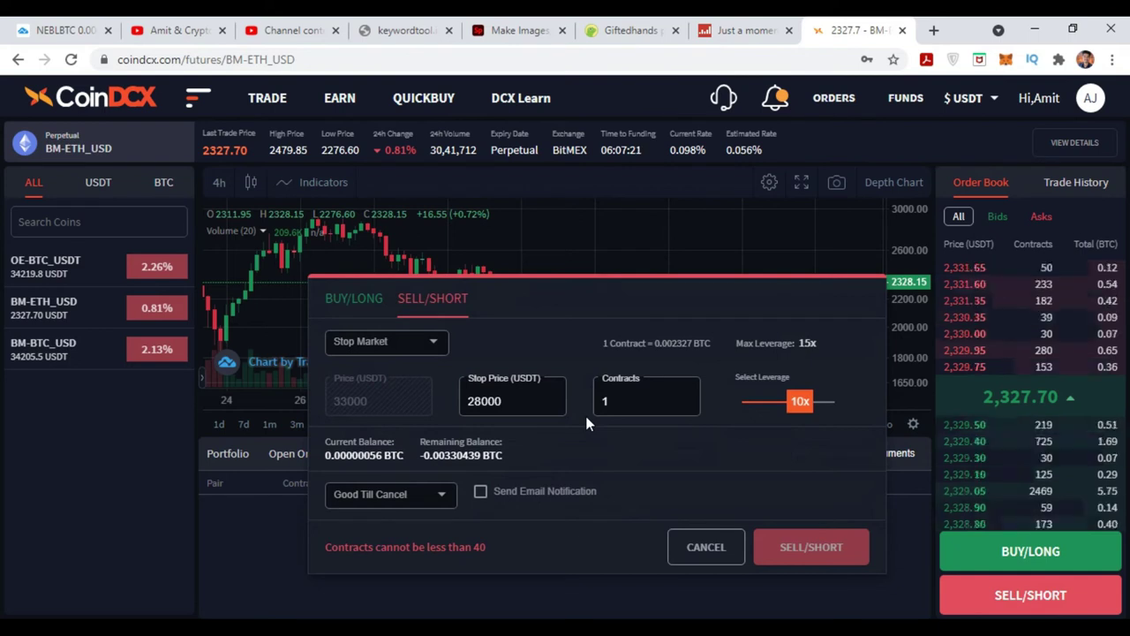
click(921, 615)
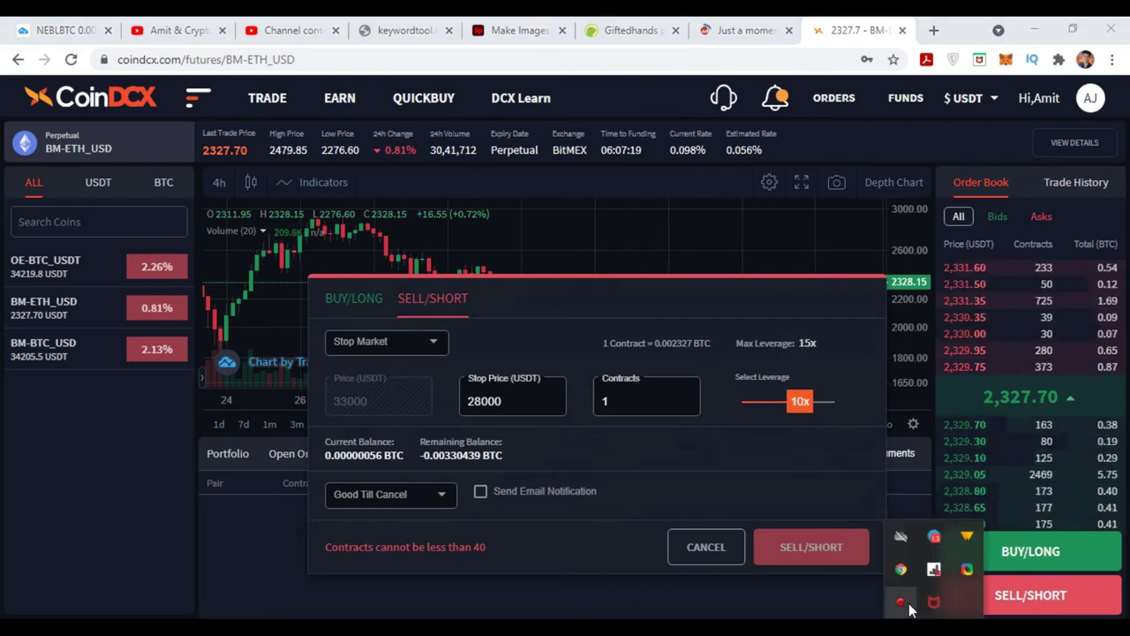
click(1009, 597)
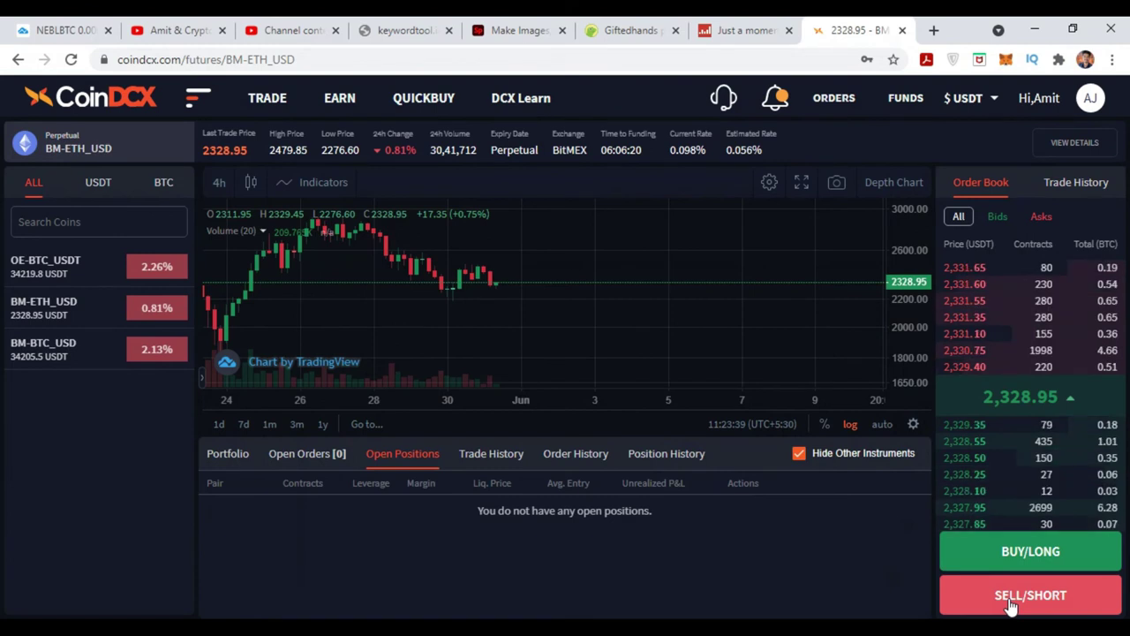
click(1009, 601)
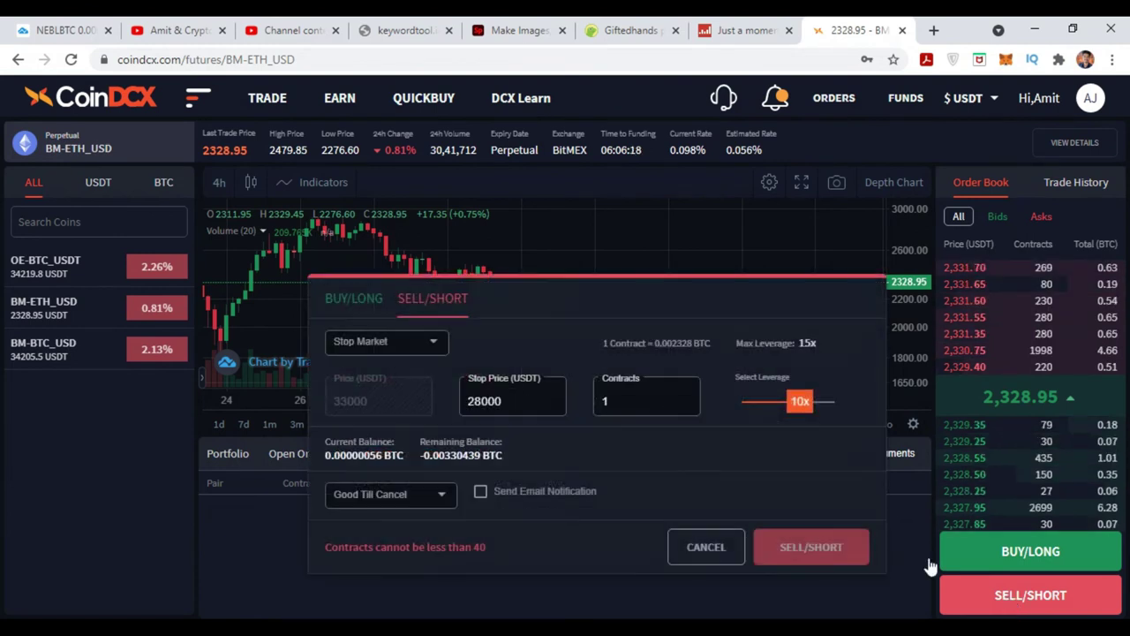
- Switch the sell order to Market with 1 contract, then cancel the form
click(380, 341)
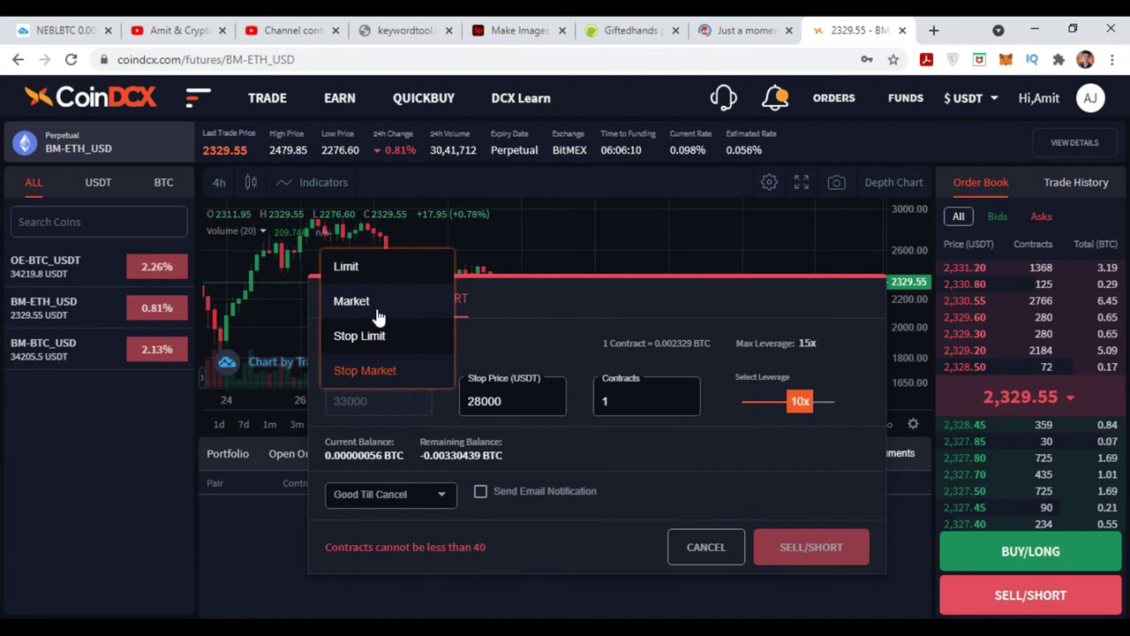
click(441, 305)
click(626, 451)
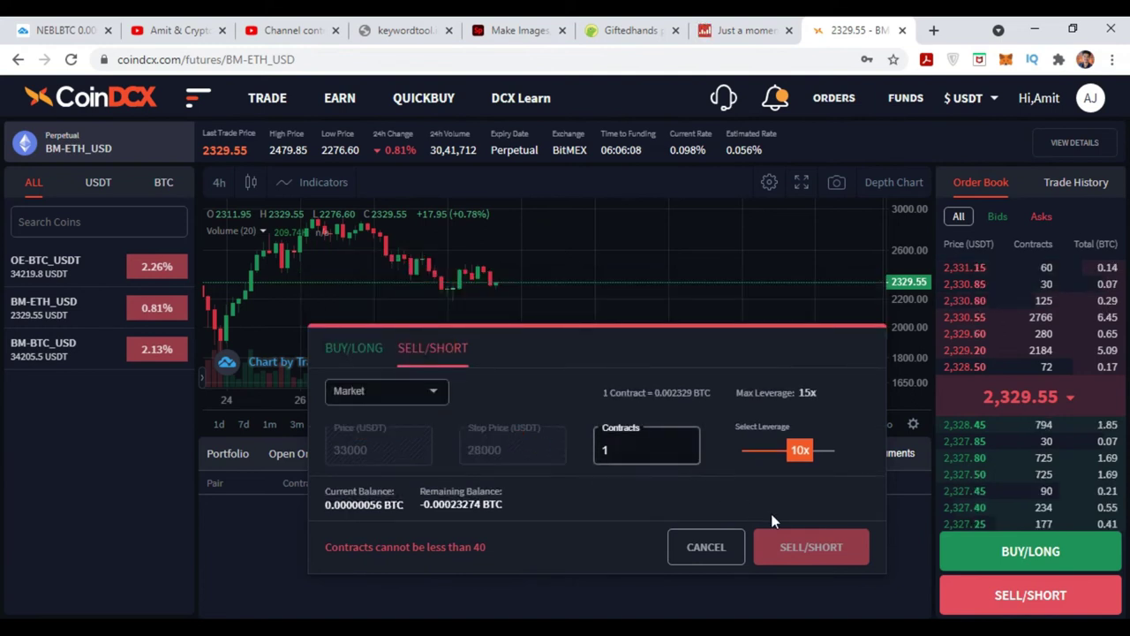
click(725, 561)
- Try a Buy/Long Stop Market order with stop price 5454, then cancel it
click(1058, 566)
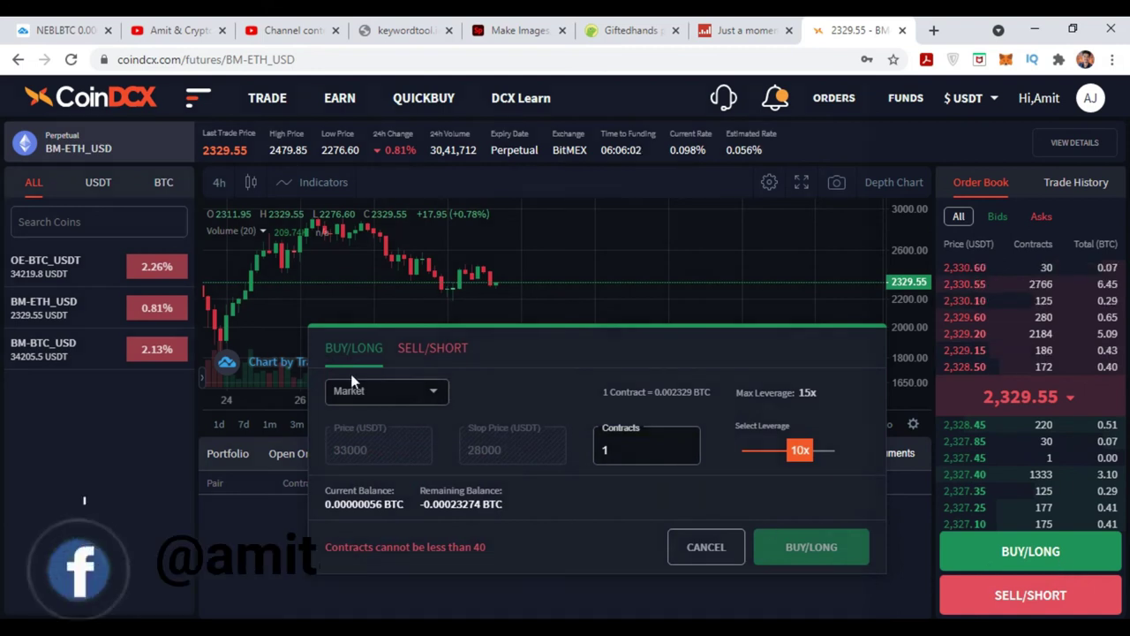
click(379, 391)
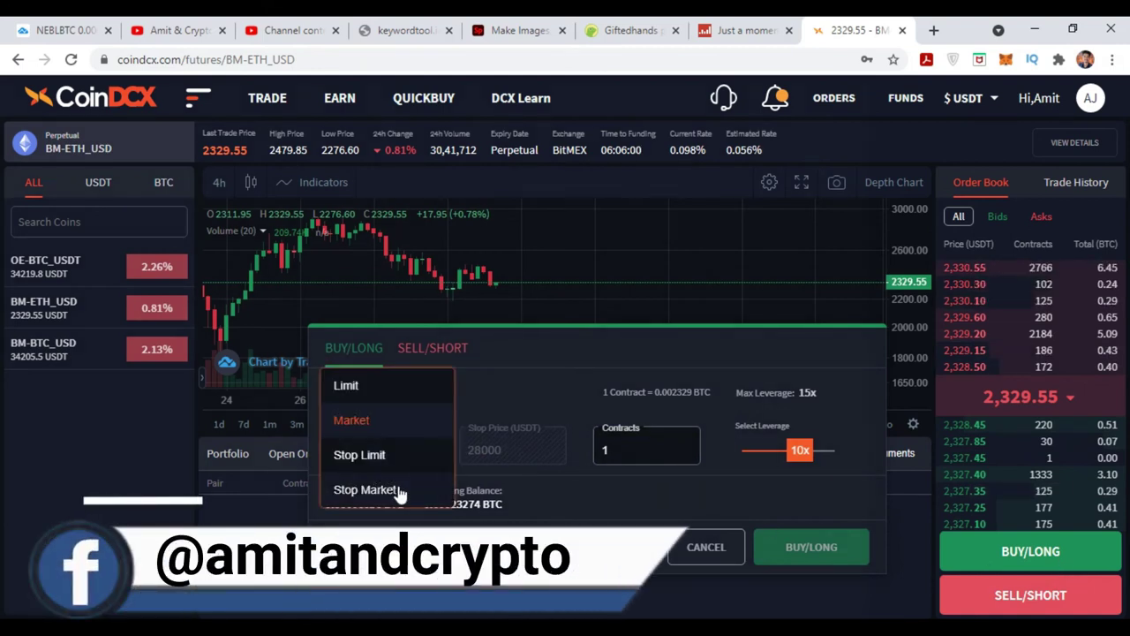
click(398, 489)
click(500, 401)
double_click(505, 401)
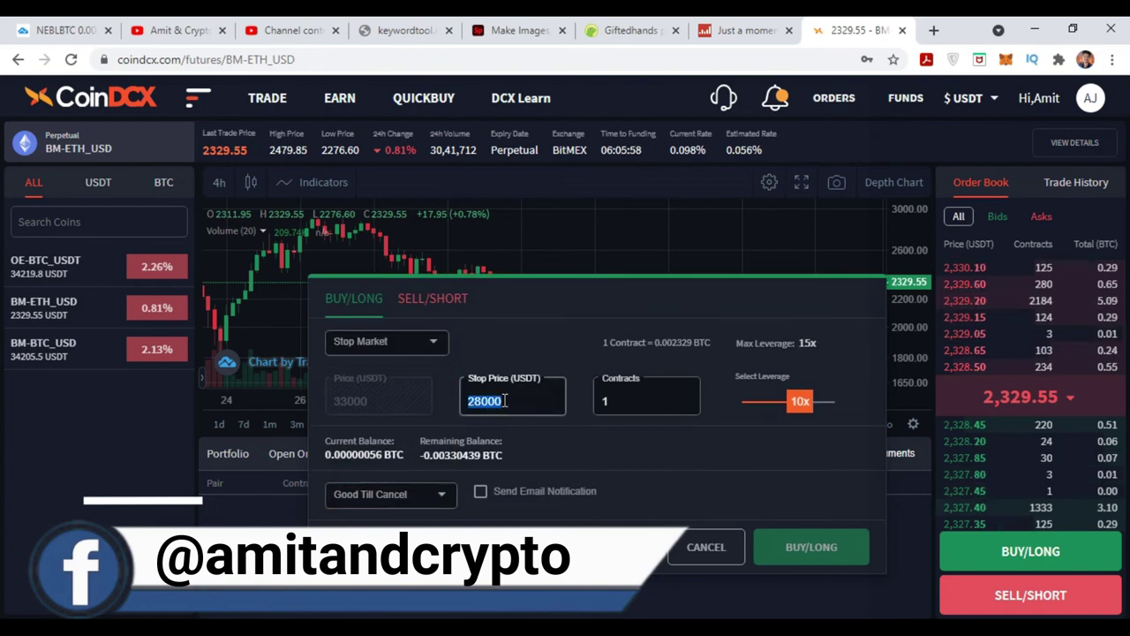
text(5454)
click(643, 399)
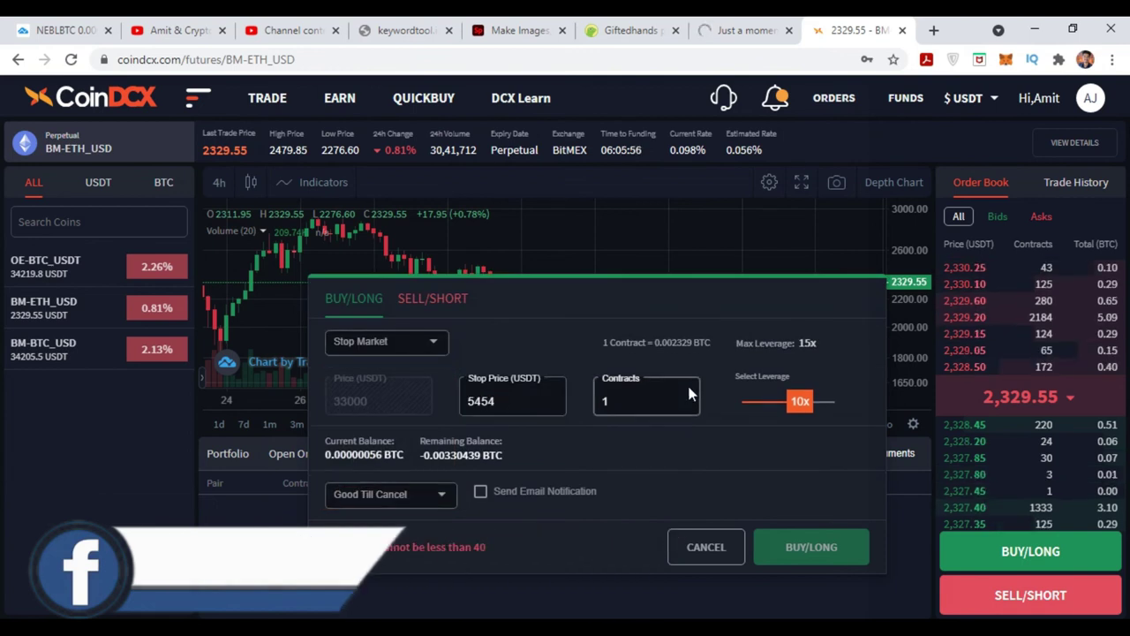
click(738, 547)
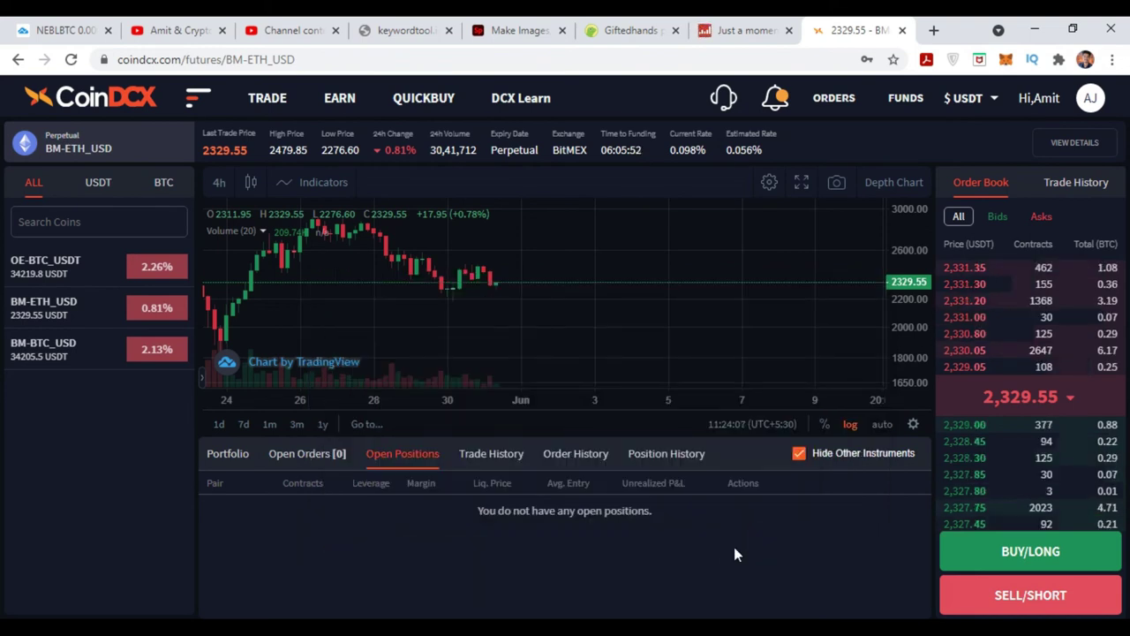